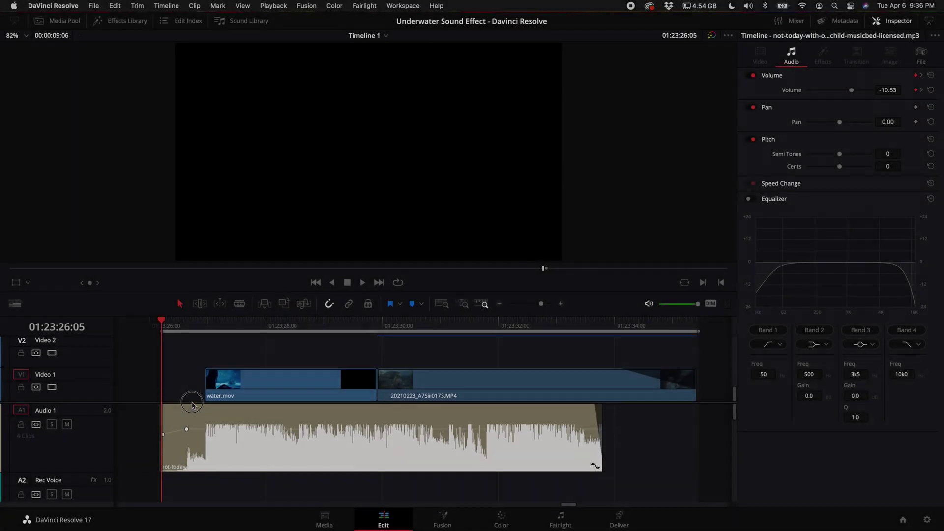
- Play through the music to find the underwater hand shot near 01:23:28
{"action": "left_click", "coordinate": [222, 450]}
{"action": "key", "text": "space"}
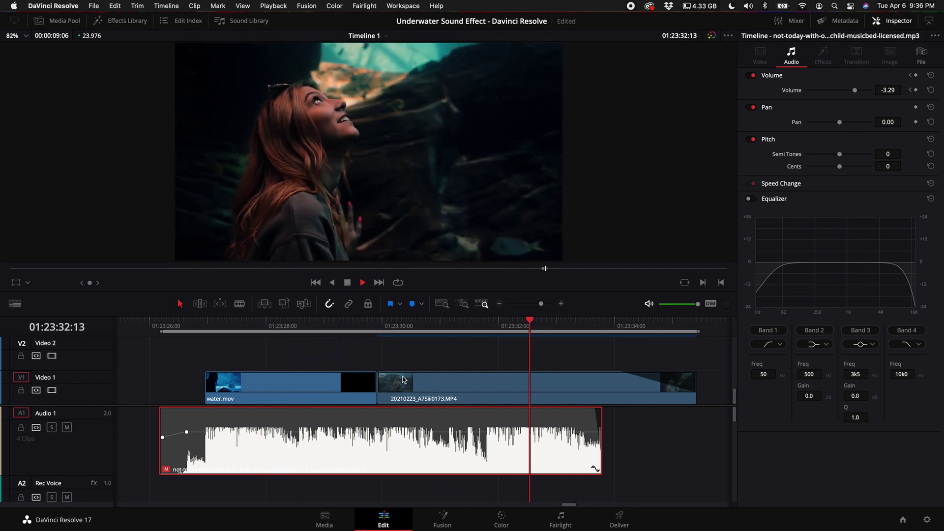
{"action": "key", "text": "space"}
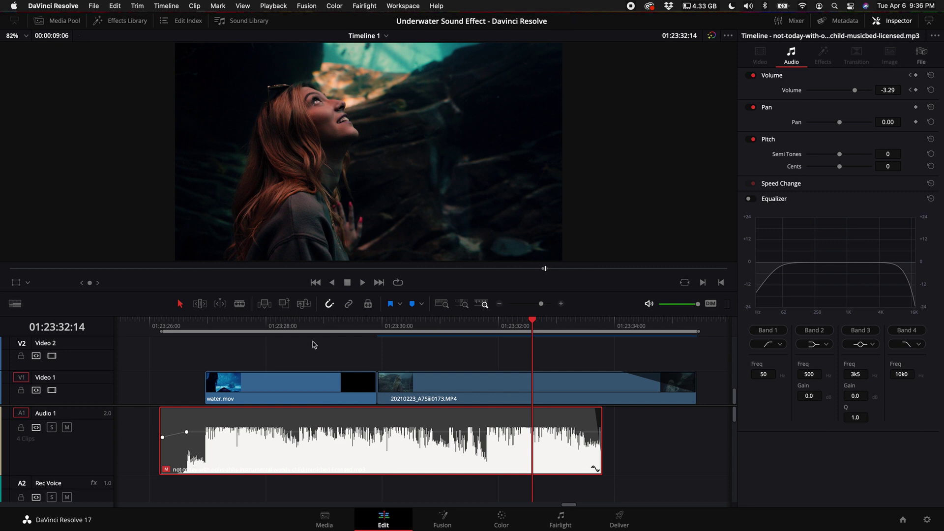
{"action": "left_click_drag", "start_coordinate": [280, 326], "coordinate": [277, 330]}
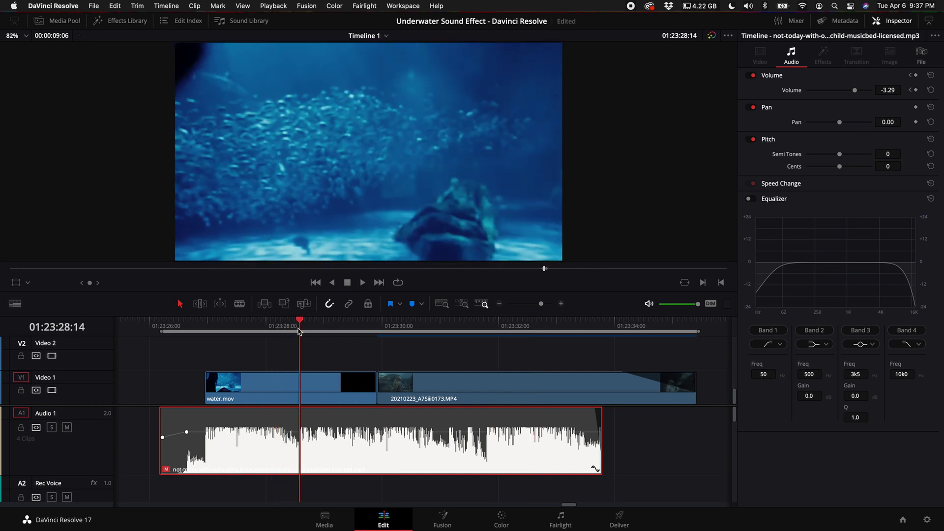
{"action": "left_click_drag", "start_coordinate": [300, 332], "coordinate": [287, 329]}
{"action": "key", "text": "space"}
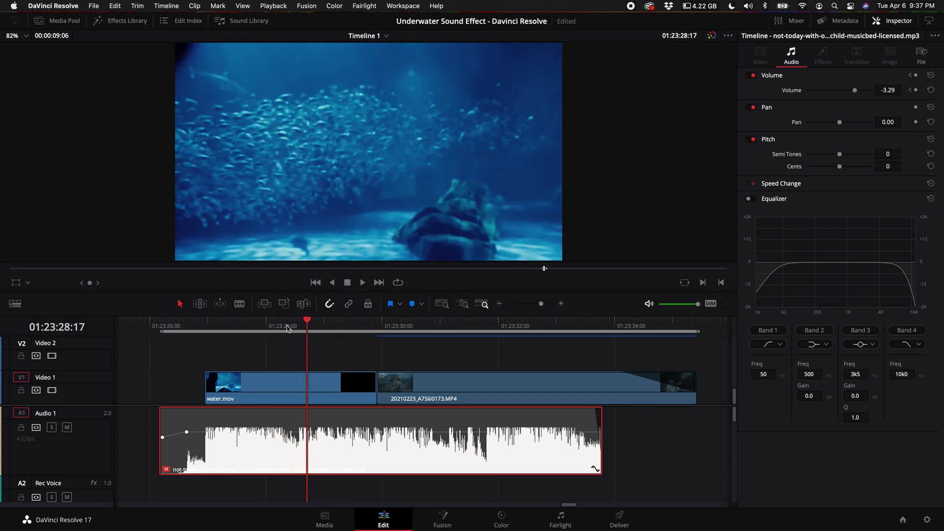
{"action": "left_click_drag", "start_coordinate": [182, 325], "coordinate": [203, 325]}
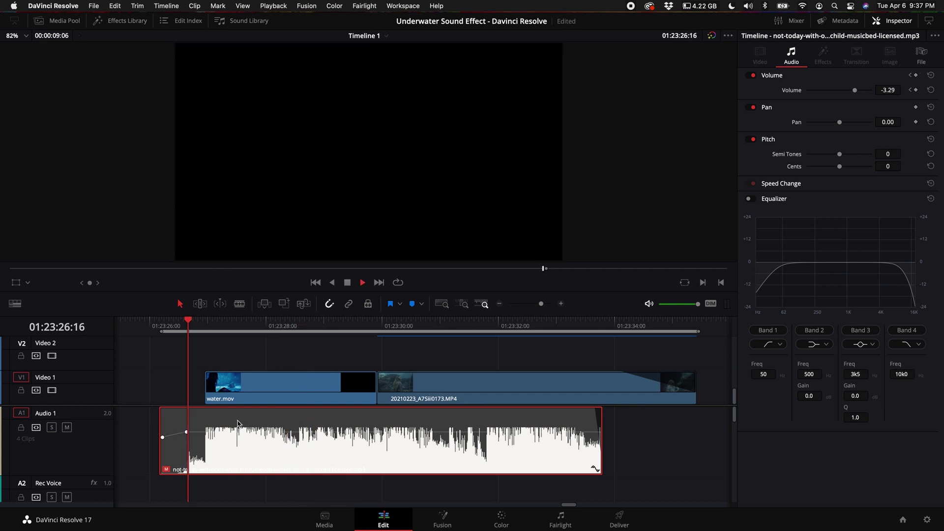
- Split the Audio 1 music clip at 01:23:28:08
{"action": "left_click", "coordinate": [220, 420]}
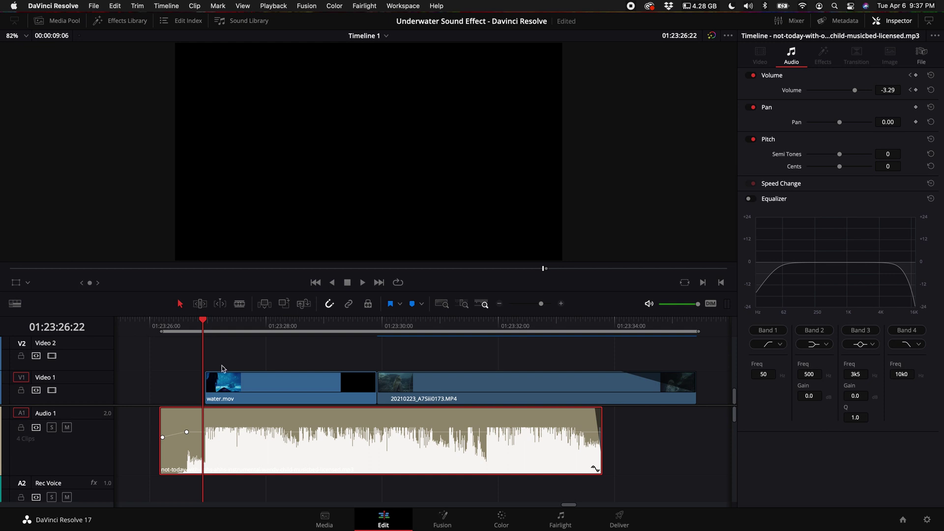
{"action": "key", "text": "space"}
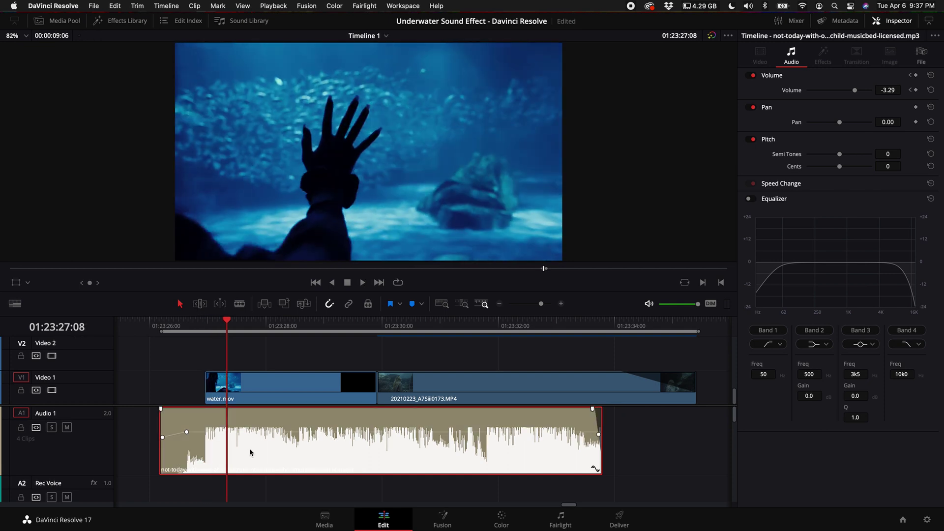
{"action": "left_click_drag", "start_coordinate": [269, 325], "coordinate": [294, 327]}
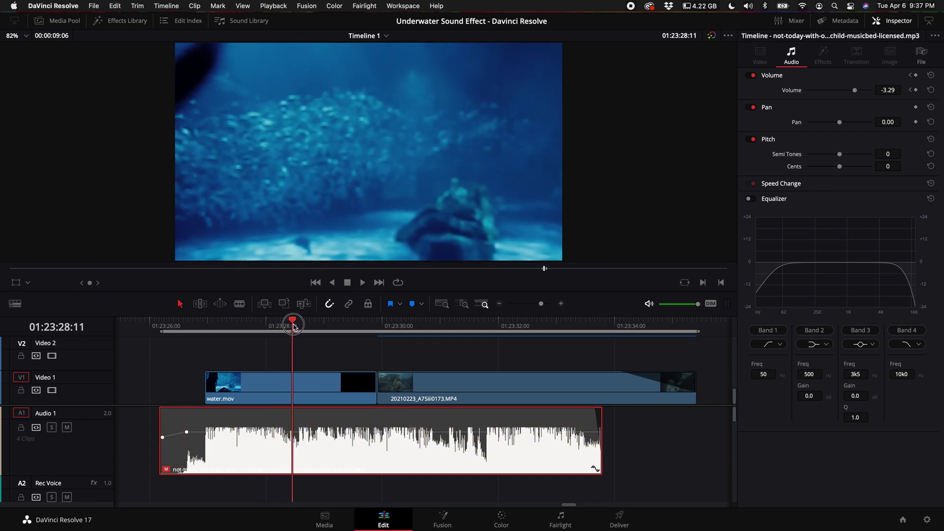
{"action": "left_click_drag", "start_coordinate": [294, 326], "coordinate": [286, 327]}
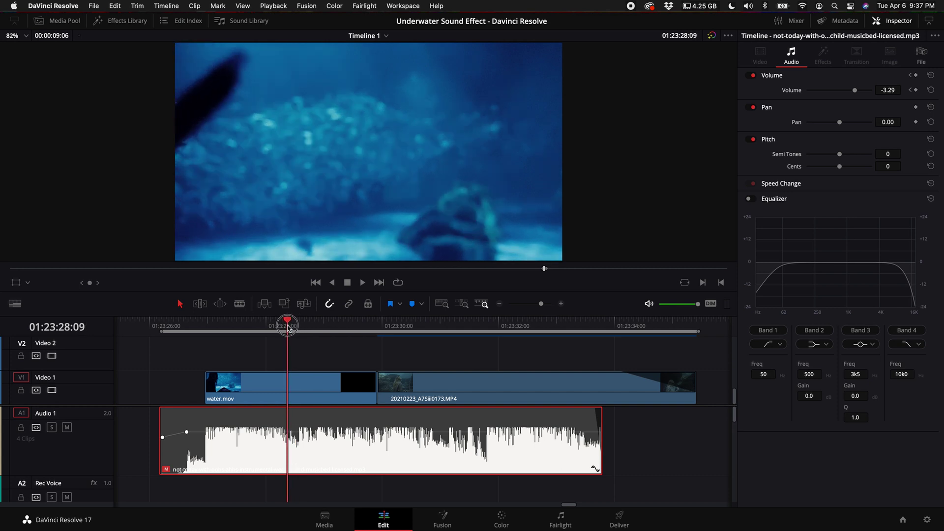
{"action": "key", "text": "super+b"}
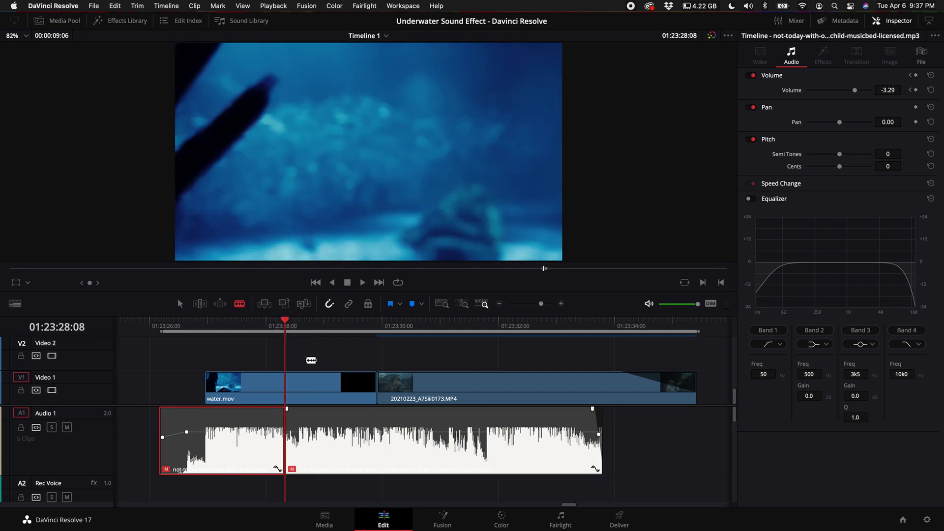
- Split the music clip again at 01:23:30:02, where the aquarium shot begins
{"action": "left_click", "coordinate": [376, 325]}
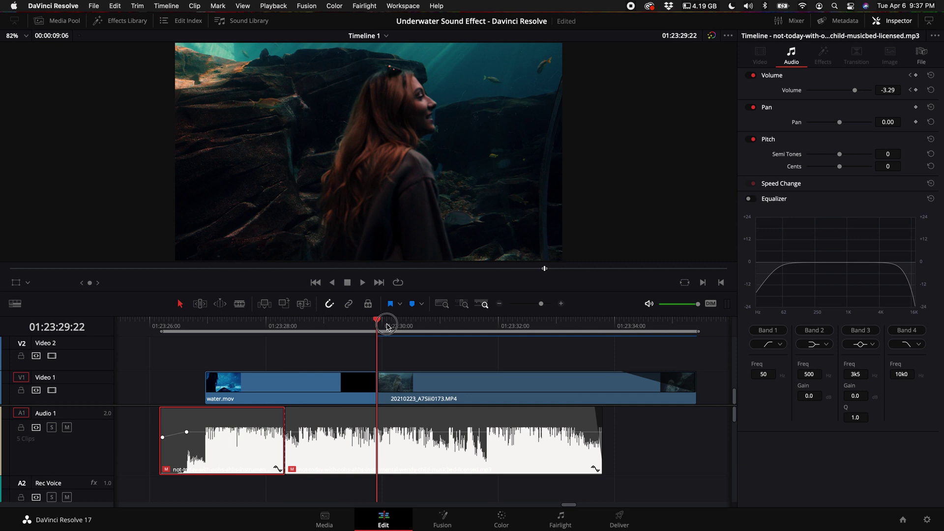
{"action": "left_click_drag", "start_coordinate": [374, 326], "coordinate": [386, 325]}
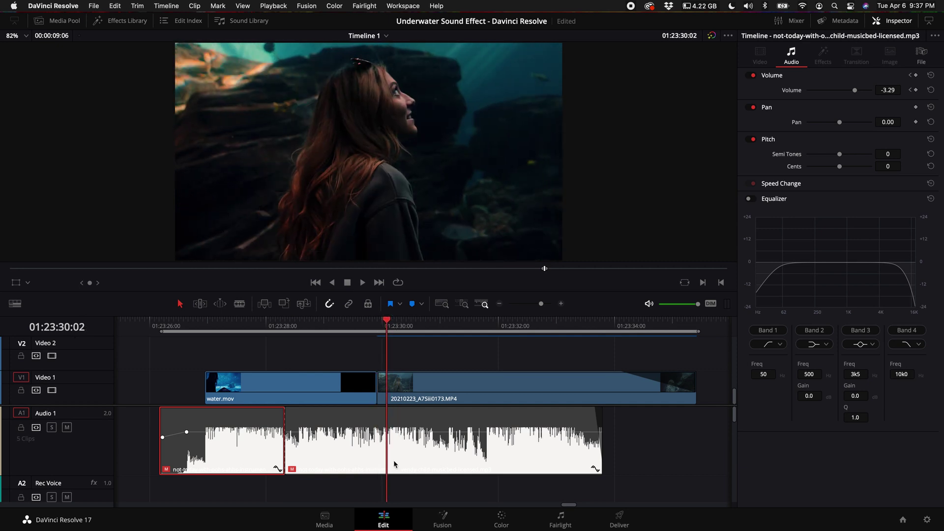
{"action": "key", "text": "super+b"}
{"action": "left_click", "coordinate": [352, 450]}
{"action": "left_click", "coordinate": [443, 443]}
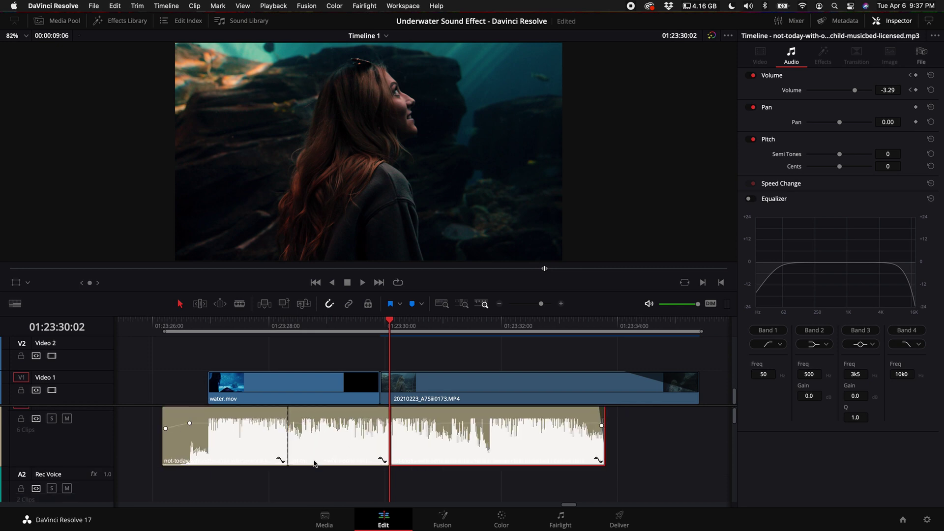
- Drag the middle music piece straight down from Audio 1 to Audio 4, then go to Fairlight
{"action": "left_click", "coordinate": [333, 449]}
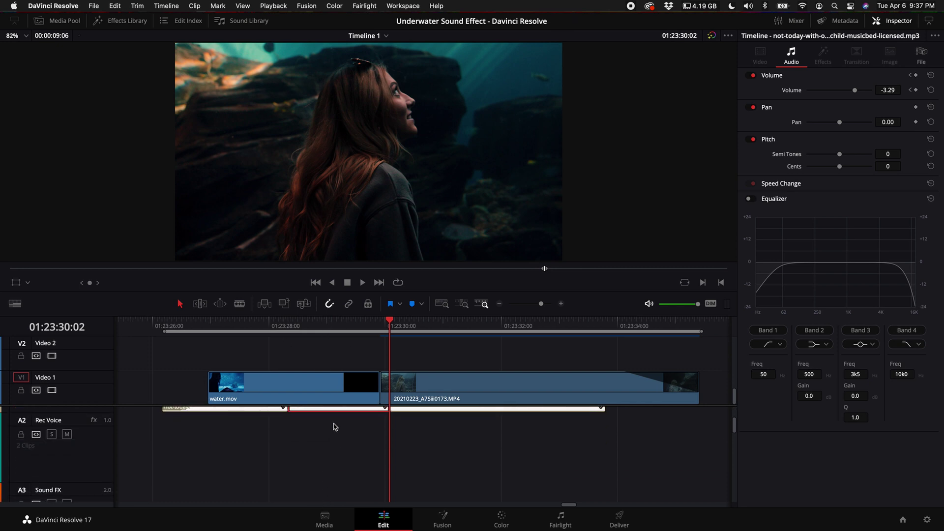
{"action": "left_click_drag", "start_coordinate": [333, 425], "coordinate": [325, 493]}
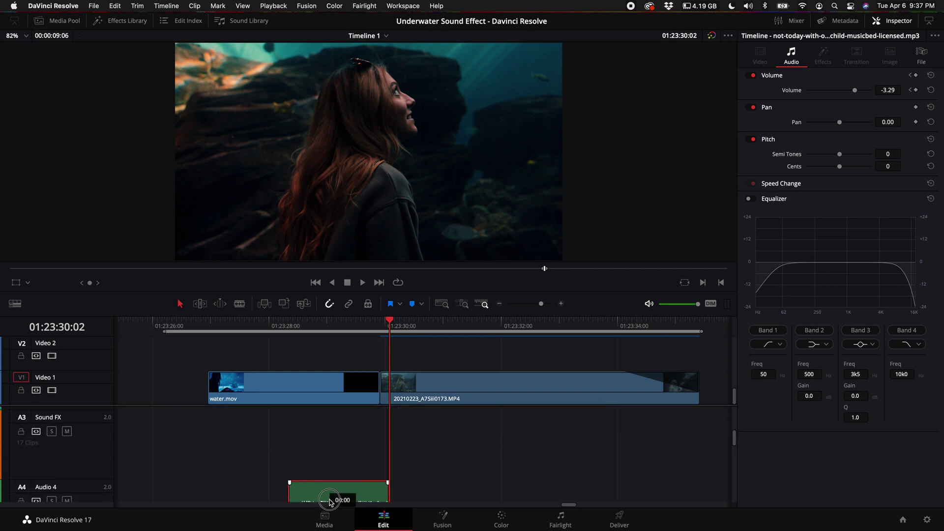
{"action": "scroll", "coordinate": [307, 475], "scroll_direction": "up", "scroll_amount": 3}
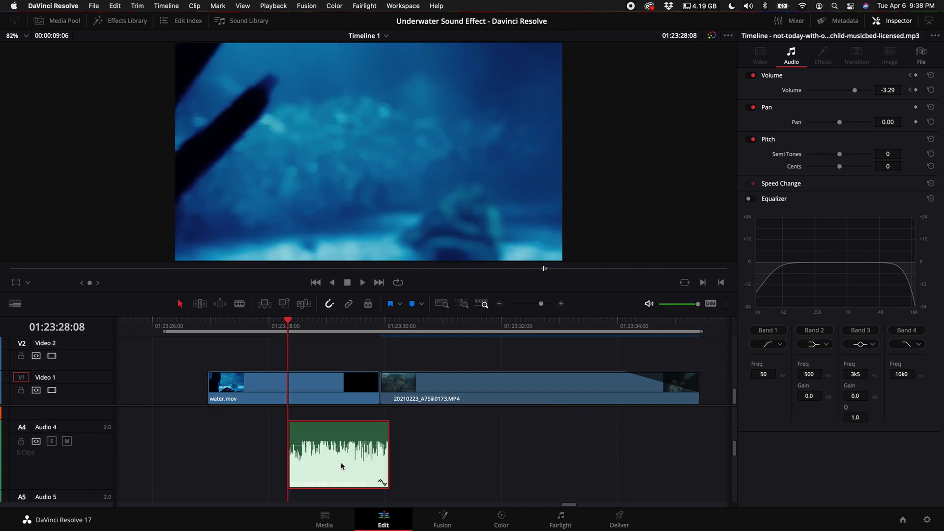
{"action": "left_click", "coordinate": [562, 519]}
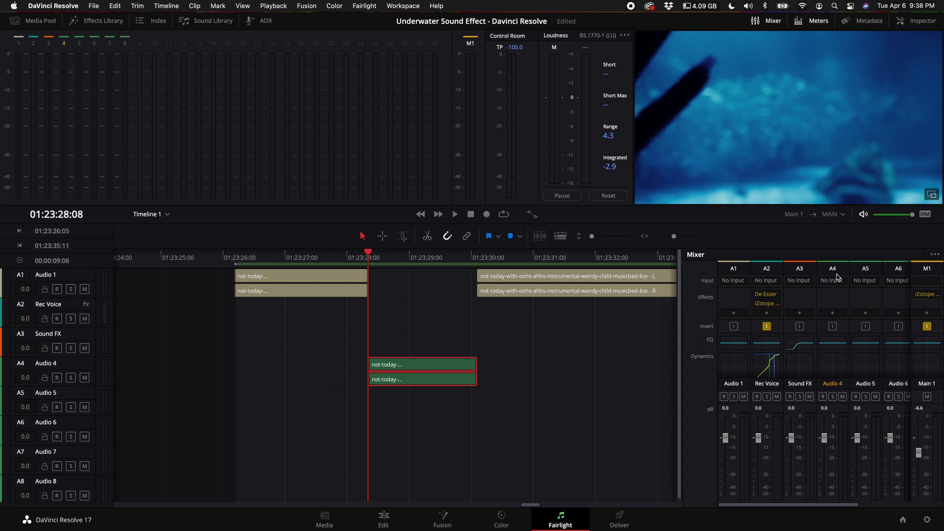
- Open the Audio 4 track's equalizer from the Fairlight mixer
{"action": "double_click", "coordinate": [832, 347]}
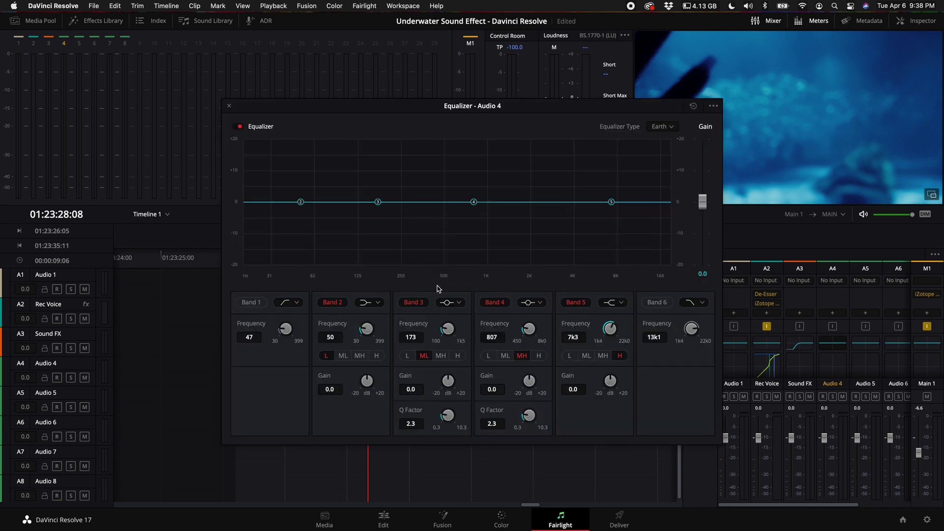
- Enable the Audio 4 high-cut band, cut highs above a few hundred Hz, then close the equalizer
{"action": "left_click", "coordinate": [661, 305]}
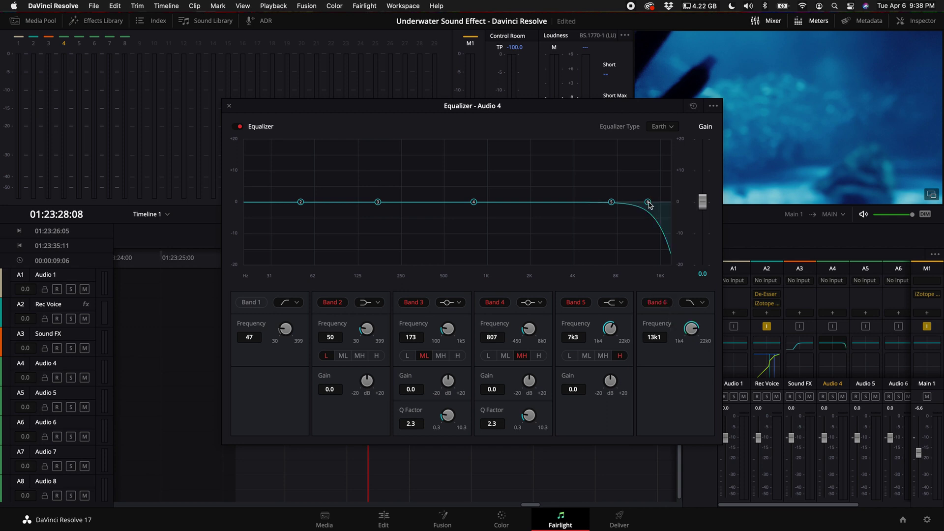
{"action": "left_click_drag", "start_coordinate": [648, 202], "coordinate": [410, 201]}
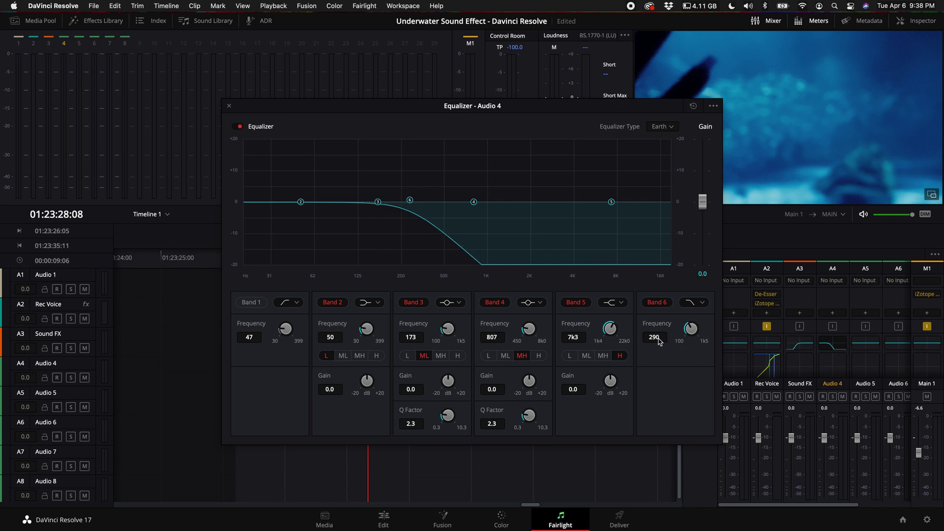
{"action": "left_click_drag", "start_coordinate": [411, 201], "coordinate": [429, 201]}
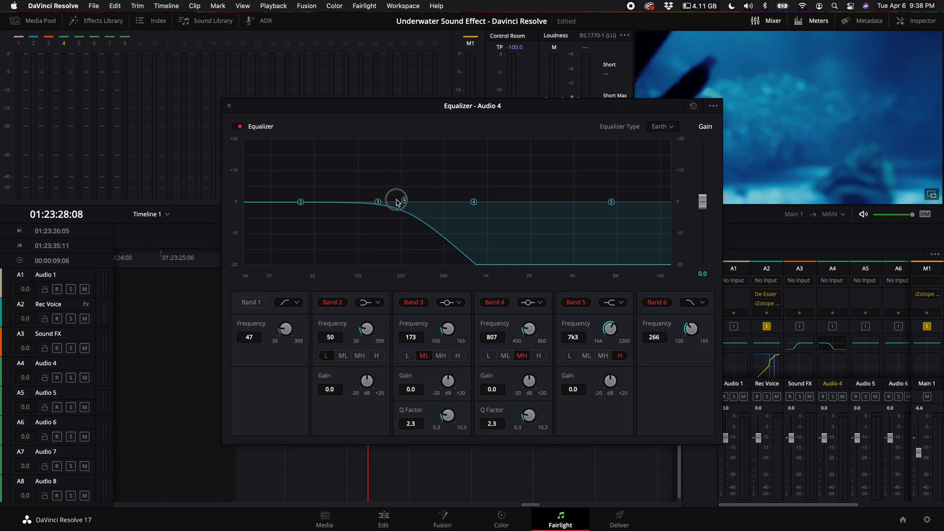
{"action": "mouse_move", "coordinate": [428, 201]}
{"action": "left_mouse_down"}
{"action": "mouse_move", "coordinate": [339, 203]}
{"action": "mouse_move", "coordinate": [529, 202]}
{"action": "left_mouse_up"}
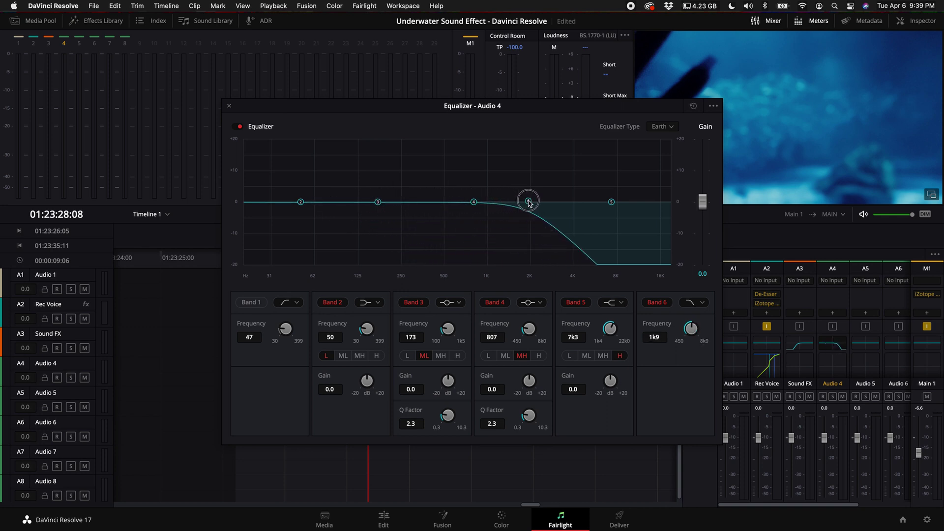
{"action": "mouse_move", "coordinate": [529, 202]}
{"action": "left_mouse_down"}
{"action": "mouse_move", "coordinate": [411, 201]}
{"action": "mouse_move", "coordinate": [431, 202]}
{"action": "left_mouse_up"}
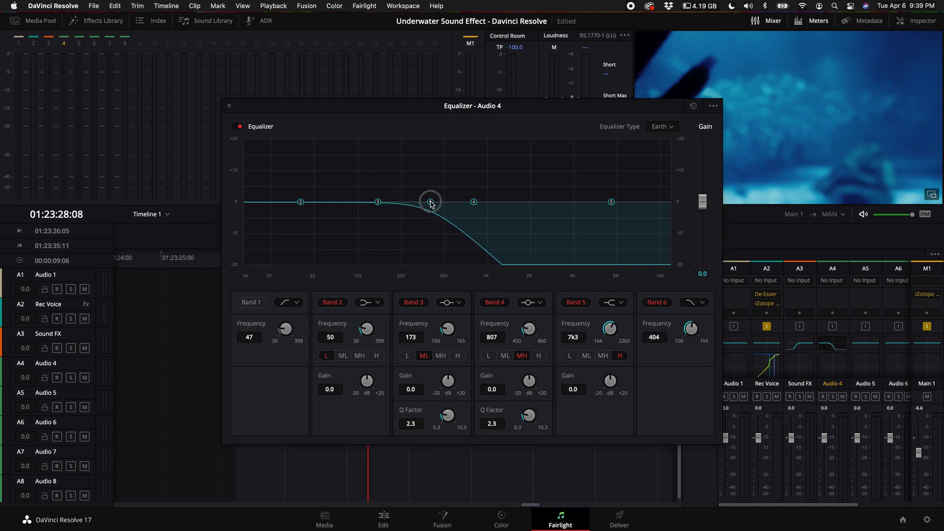
{"action": "key", "text": "Escape"}
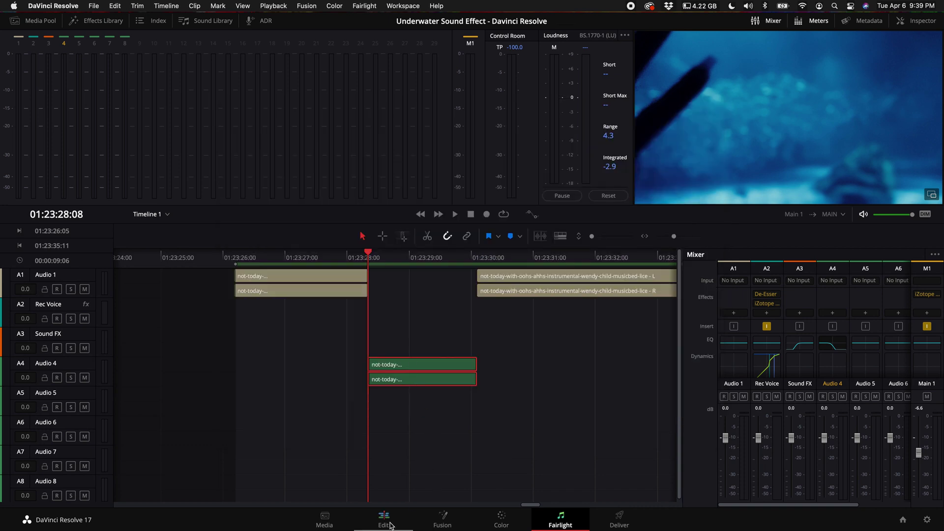
- On the Edit page, extend the Audio 4 clip at both ends and add a fade-in
{"action": "left_click", "coordinate": [384, 519]}
{"action": "left_click", "coordinate": [314, 445]}
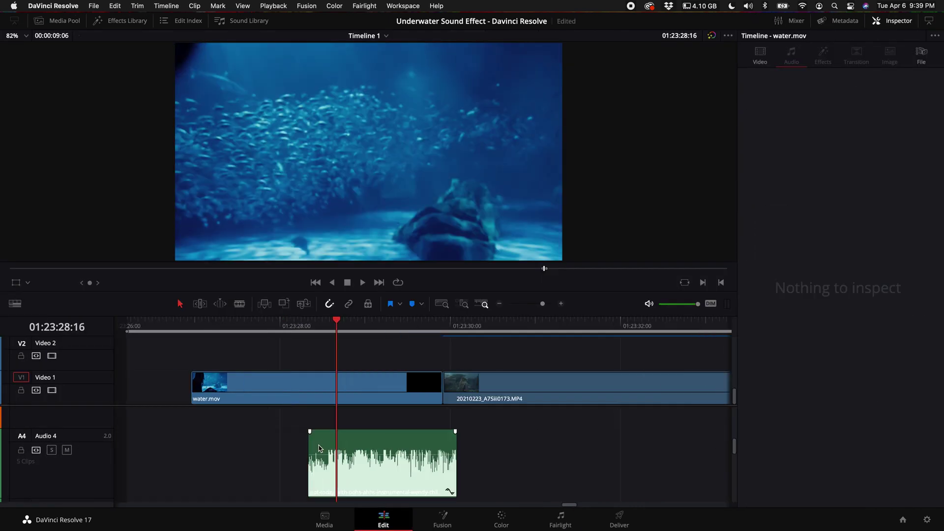
{"action": "left_click", "coordinate": [378, 450]}
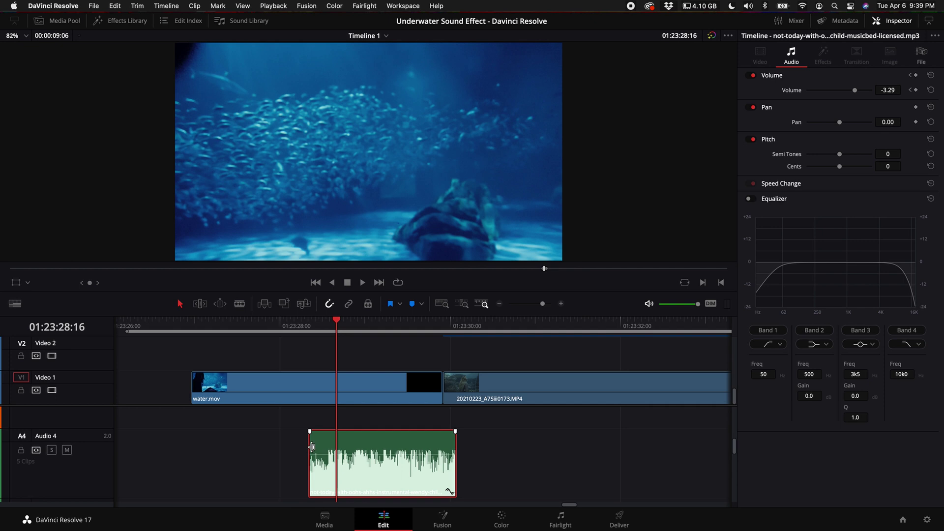
{"action": "left_click_drag", "start_coordinate": [310, 444], "coordinate": [281, 445]}
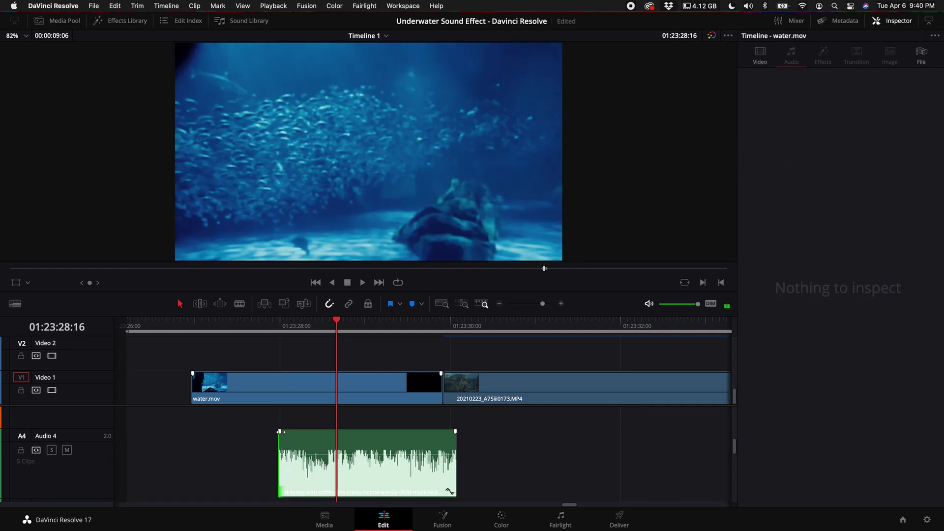
{"action": "left_click_drag", "start_coordinate": [281, 433], "coordinate": [324, 433]}
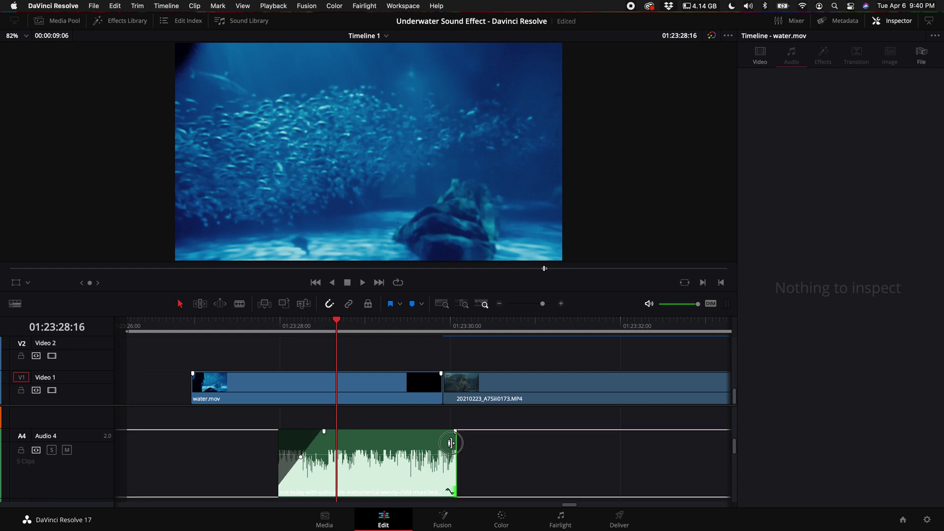
{"action": "mouse_move", "coordinate": [454, 442]}
{"action": "left_mouse_down"}
{"action": "mouse_move", "coordinate": [489, 444]}
{"action": "mouse_move", "coordinate": [454, 432]}
{"action": "left_mouse_up"}
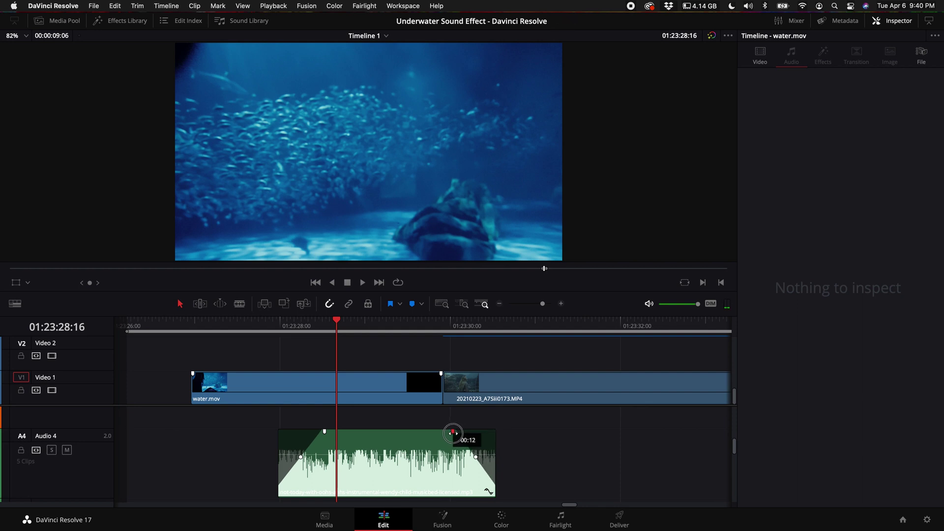
{"action": "left_click", "coordinate": [321, 382]}
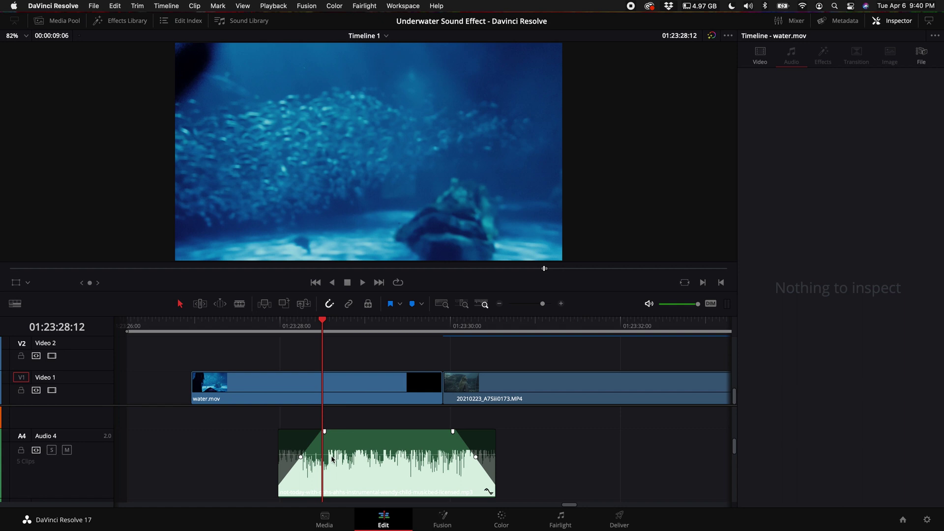
{"action": "scroll", "coordinate": [318, 437], "scroll_direction": "up", "scroll_amount": 5}
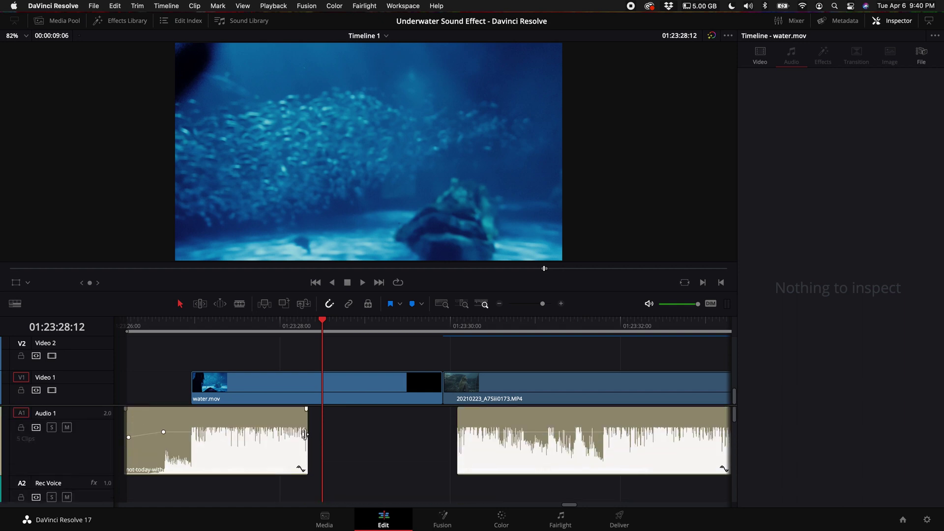
- Extend the first Audio 1 clip to the playhead and lengthen its fade-out
{"action": "mouse_move", "coordinate": [305, 435]}
{"action": "left_mouse_down"}
{"action": "mouse_move", "coordinate": [322, 435]}
{"action": "mouse_move", "coordinate": [301, 411]}
{"action": "left_mouse_up"}
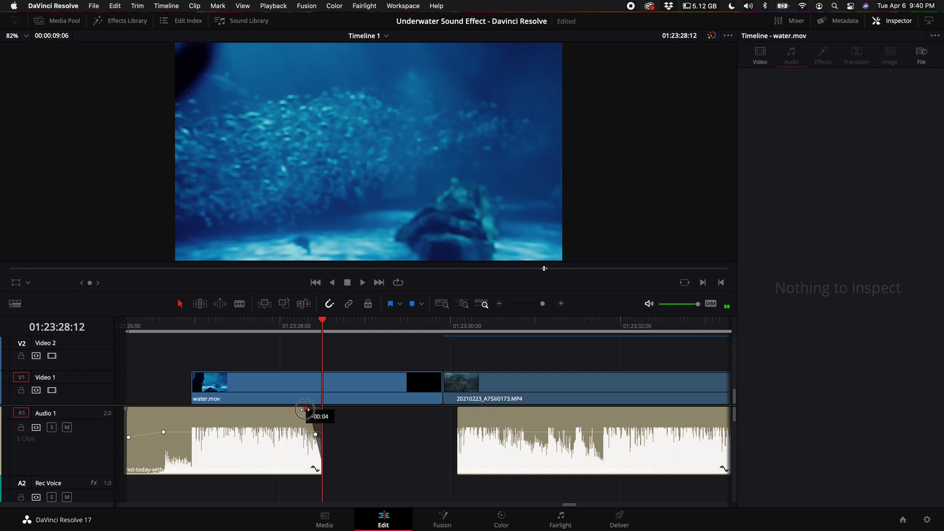
{"action": "left_click", "coordinate": [300, 329]}
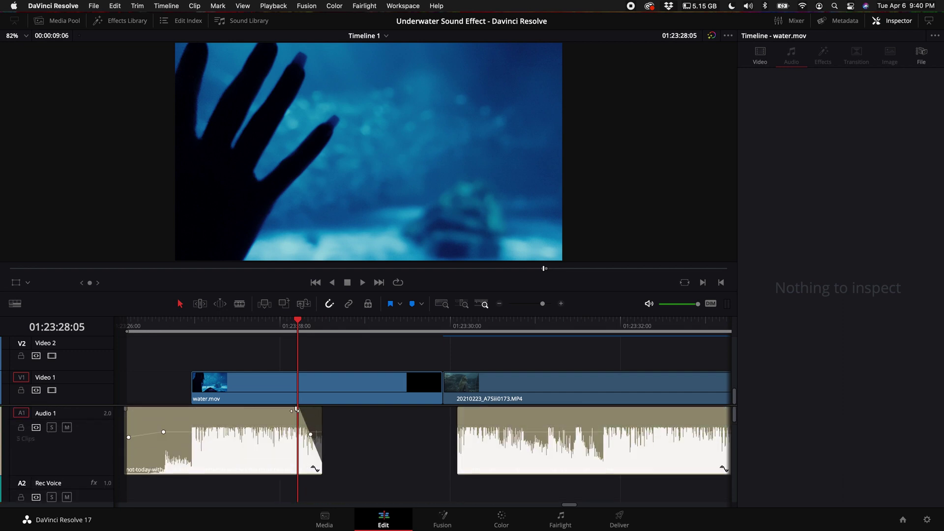
{"action": "left_click_drag", "start_coordinate": [295, 411], "coordinate": [277, 411]}
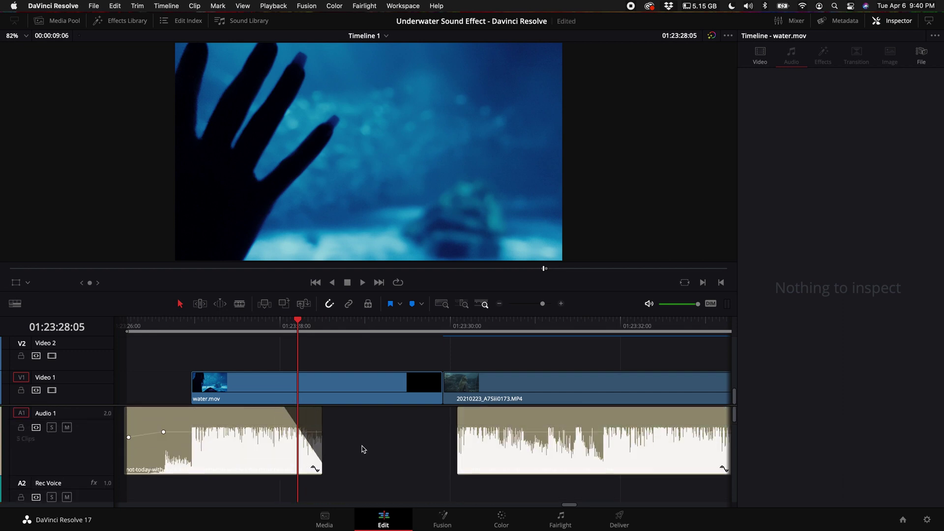
{"action": "scroll", "coordinate": [361, 449], "scroll_direction": "down", "scroll_amount": 2}
{"action": "scroll", "coordinate": [362, 448], "scroll_direction": "down", "scroll_amount": 3}
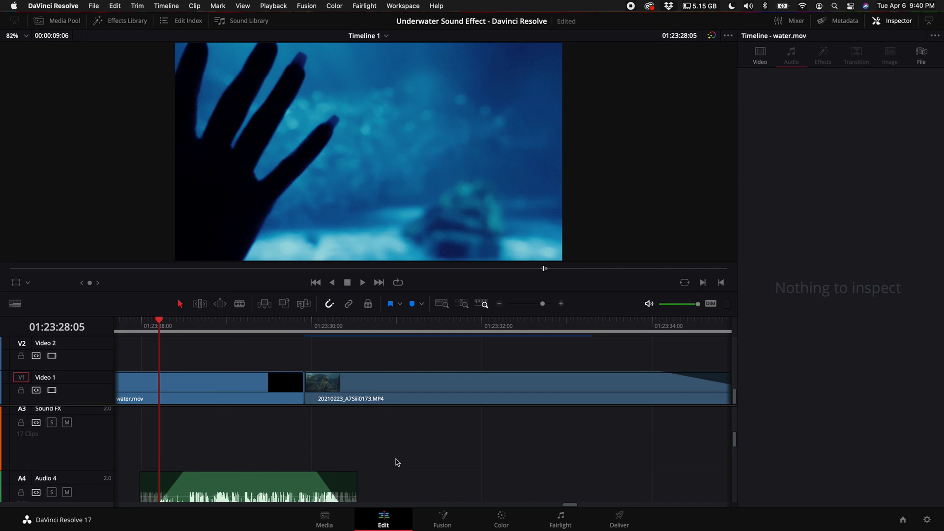
{"action": "left_click", "coordinate": [317, 325]}
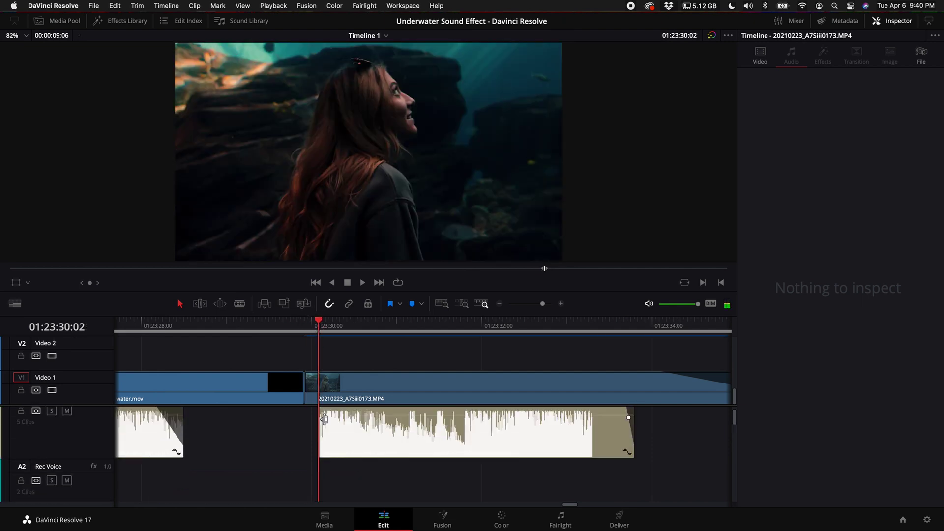
{"action": "scroll", "coordinate": [324, 419], "scroll_direction": "up", "scroll_amount": 3}
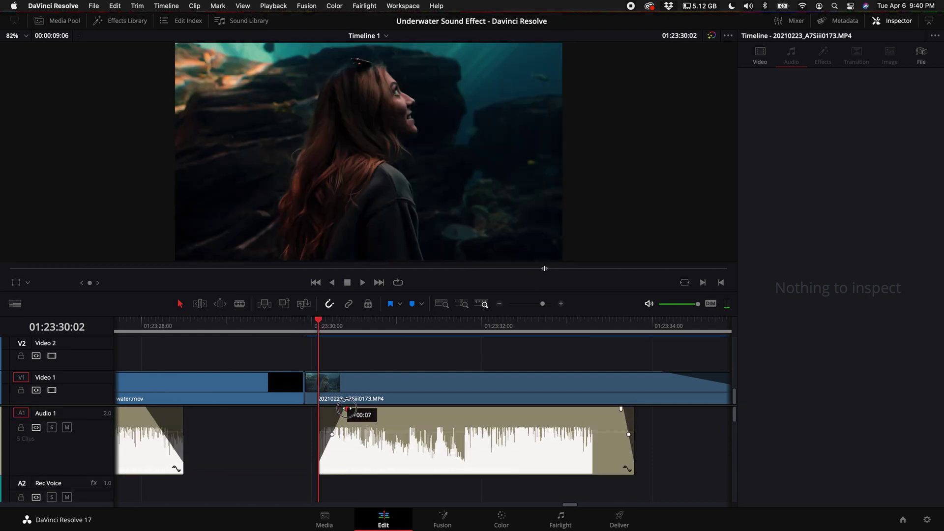
{"action": "scroll", "coordinate": [341, 467], "scroll_direction": "down", "scroll_amount": 3}
{"action": "scroll", "coordinate": [339, 466], "scroll_direction": "up", "scroll_amount": 3}
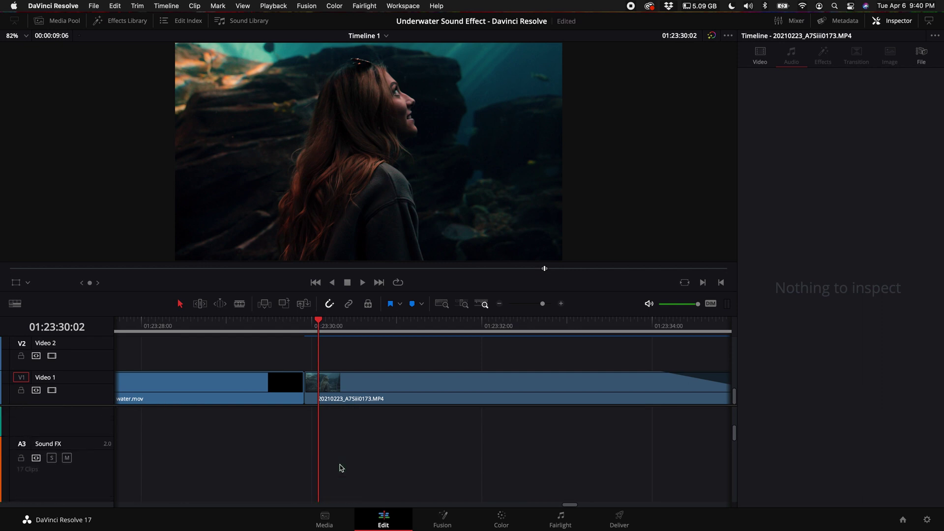
{"action": "scroll", "coordinate": [339, 464], "scroll_direction": "down", "scroll_amount": 3}
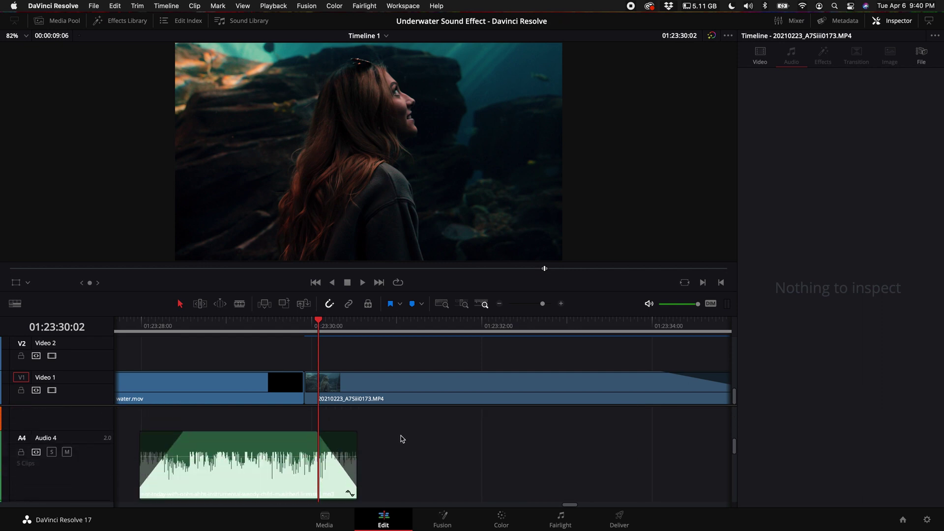
{"action": "scroll", "coordinate": [402, 438], "scroll_direction": "down", "scroll_amount": 2}
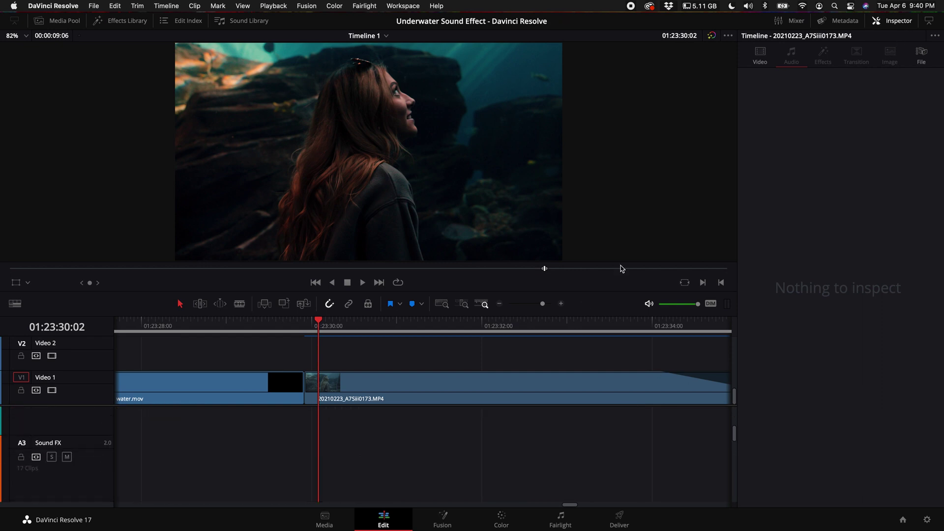
- Move the Under Water Sound FX clip on A3 to line up over the muffled A4 piece
{"action": "left_click", "coordinate": [500, 304]}
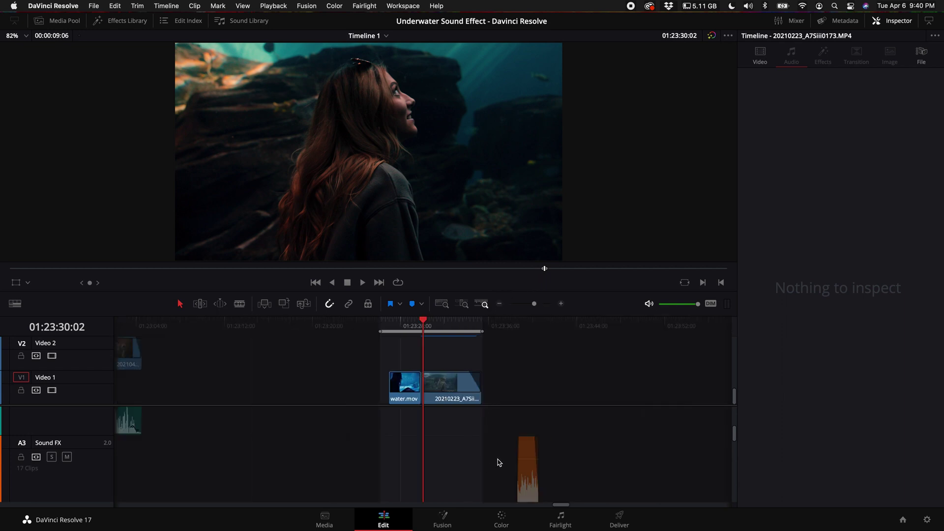
{"action": "left_click_drag", "start_coordinate": [529, 456], "coordinate": [419, 455]}
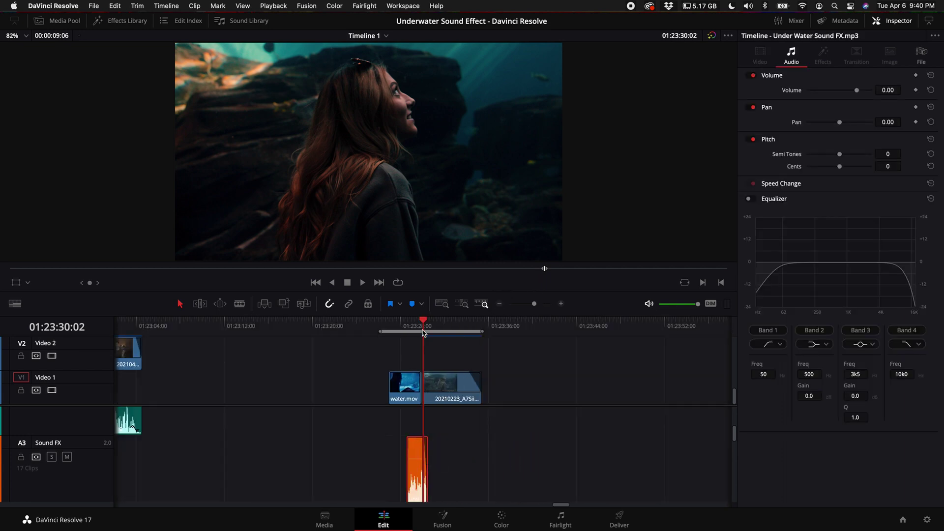
{"action": "left_click", "coordinate": [561, 303]}
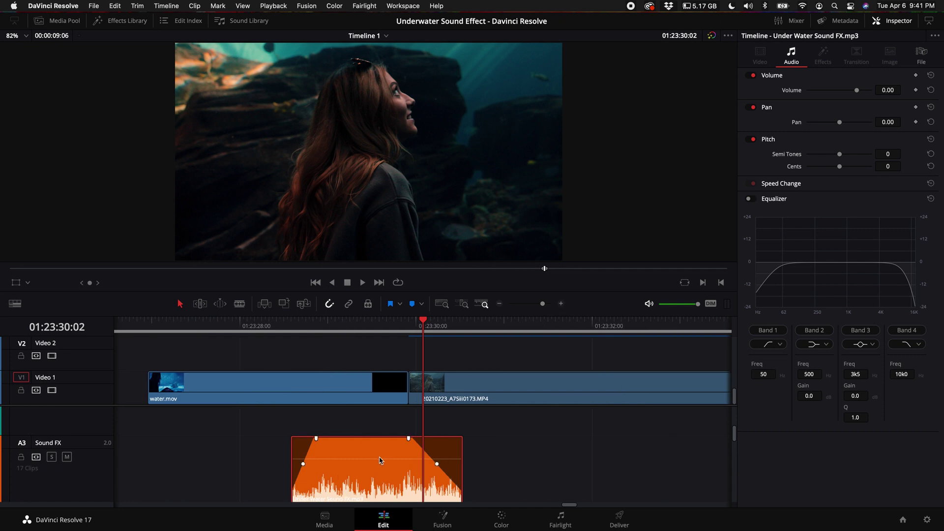
{"action": "scroll", "coordinate": [355, 448], "scroll_direction": "down", "scroll_amount": 2}
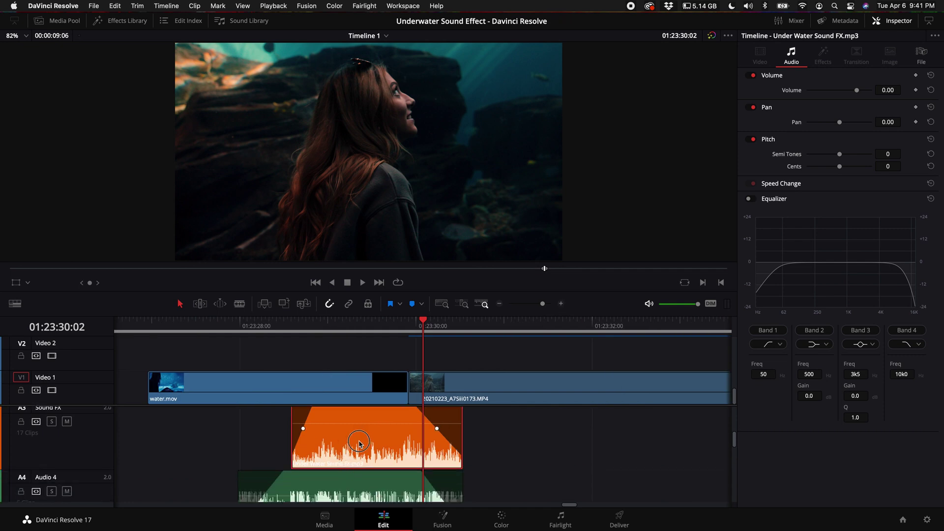
{"action": "left_click_drag", "start_coordinate": [362, 444], "coordinate": [328, 464]}
{"action": "scroll", "coordinate": [321, 462], "scroll_direction": "down", "scroll_amount": 2}
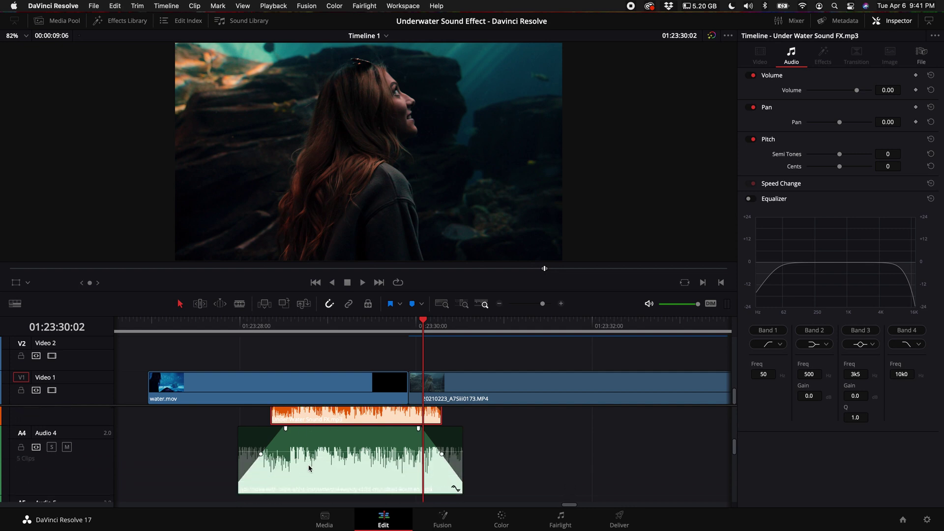
{"action": "left_click", "coordinate": [342, 442]}
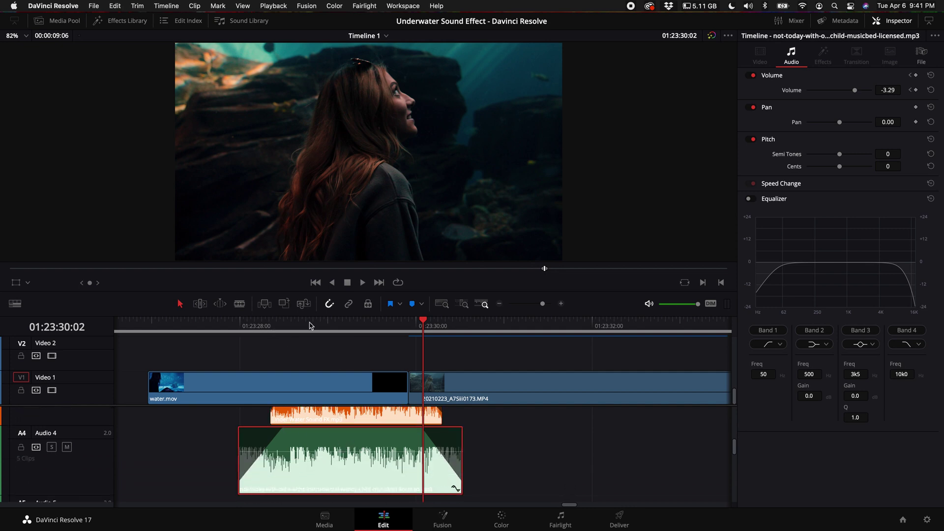